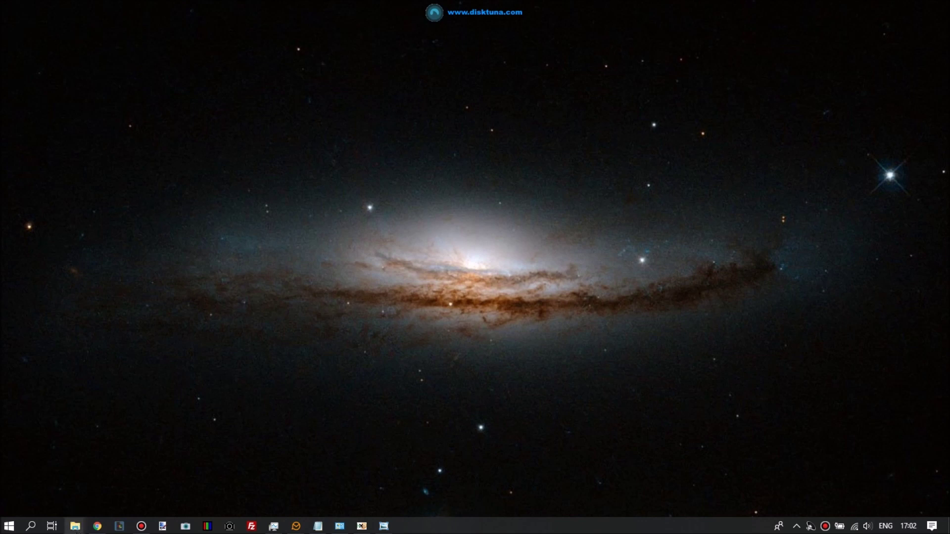
Show the taskbar previews of the test-patch2, tooltjes and jpgrepair folder windows
mouse_move(75, 526)
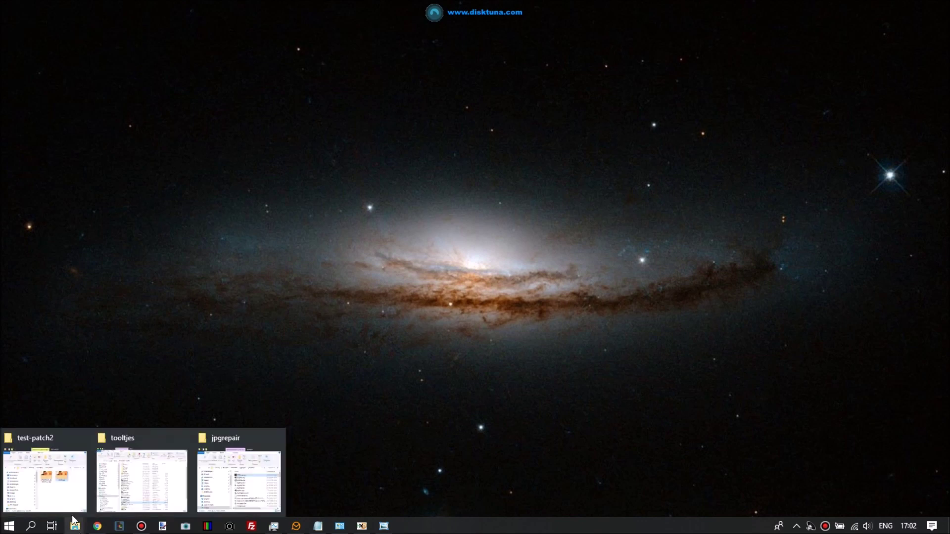
In the test-patch2 folder, view demo.jpg in the photo viewer, then close it
left_click(63, 496)
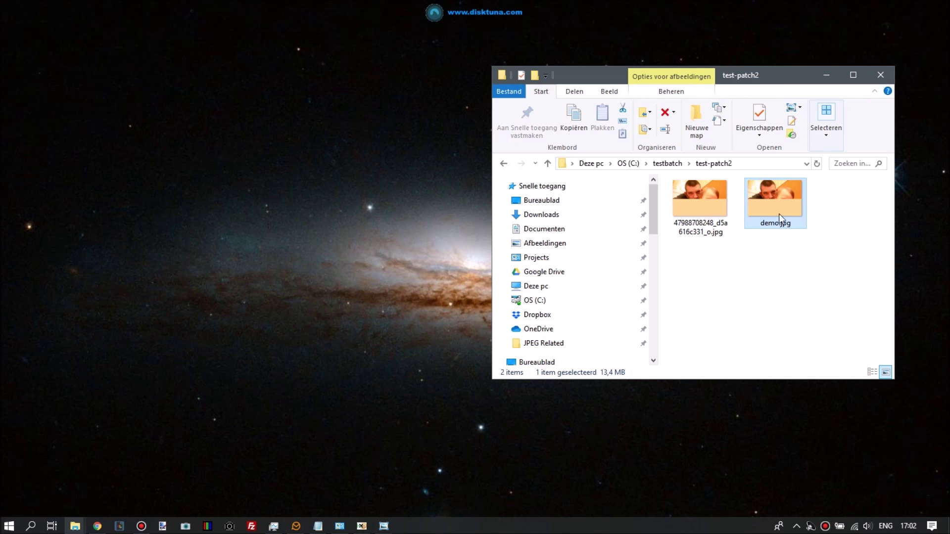
mouse_move(778, 214)
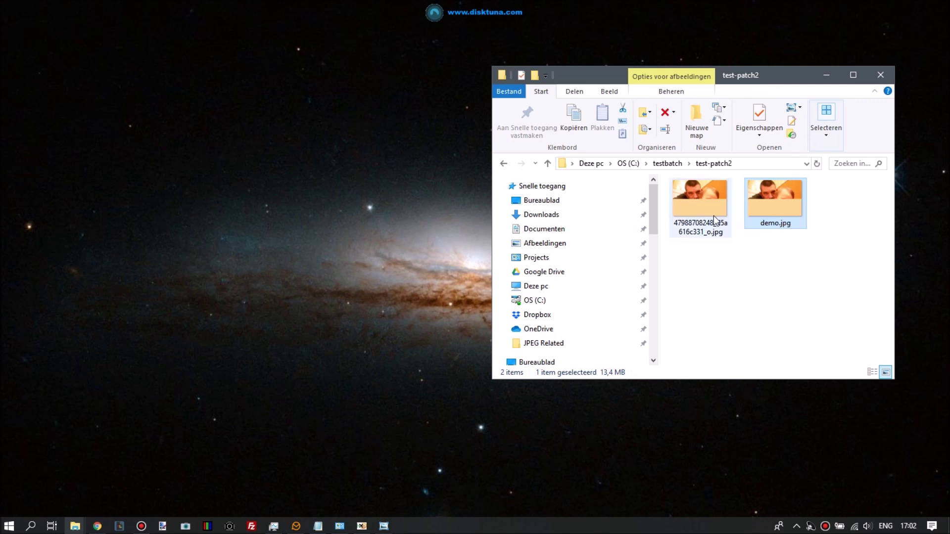
mouse_move(713, 216)
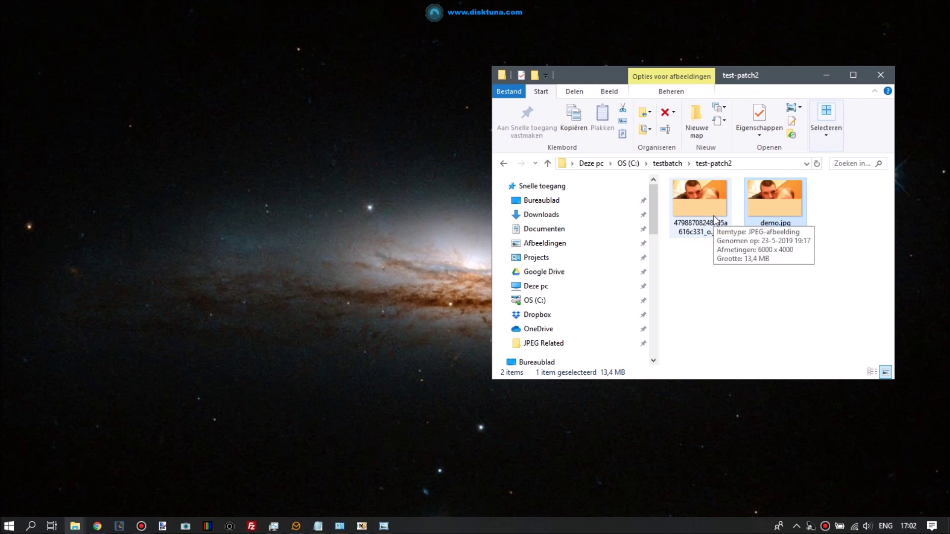
left_click(767, 220)
double_click(767, 221)
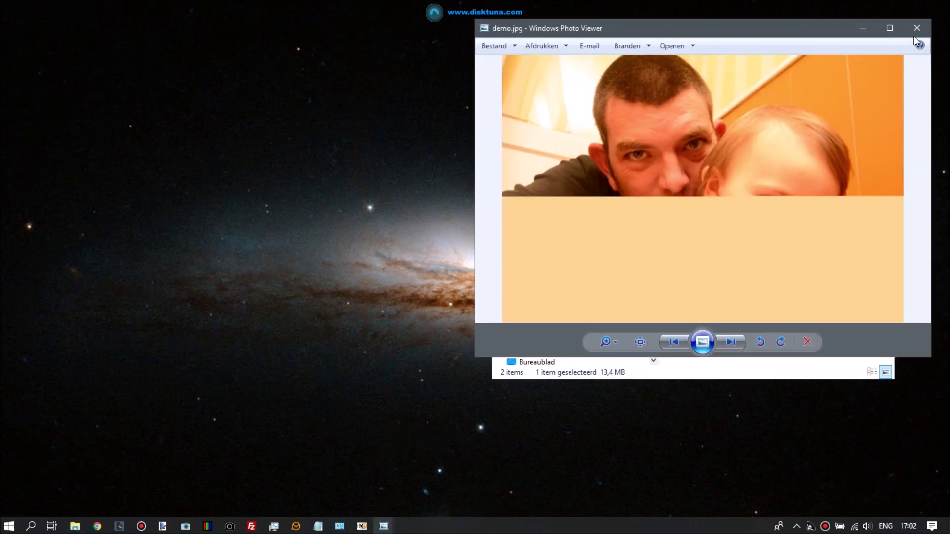
left_click(916, 28)
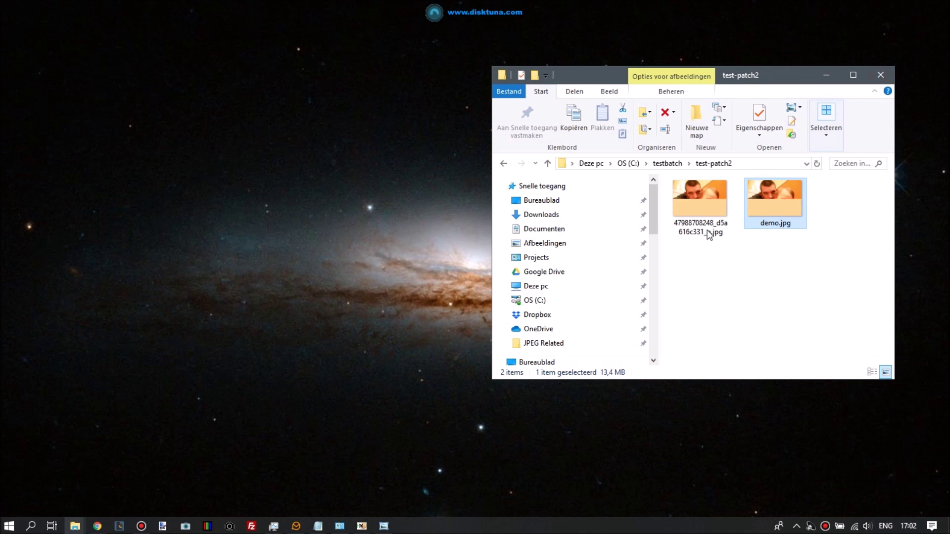
View the other truncated selfie, then hide the folder and bring demo.jpg back
left_click(694, 213)
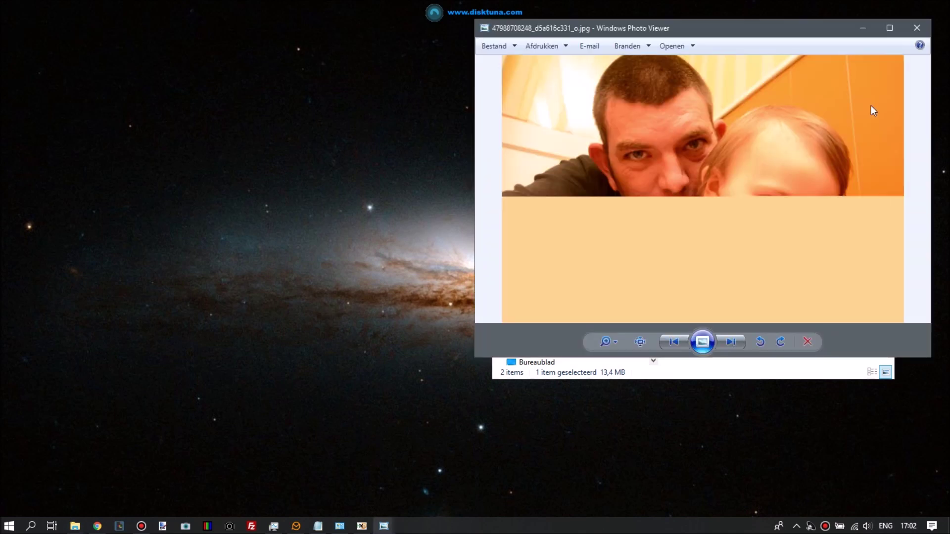
left_click(917, 29)
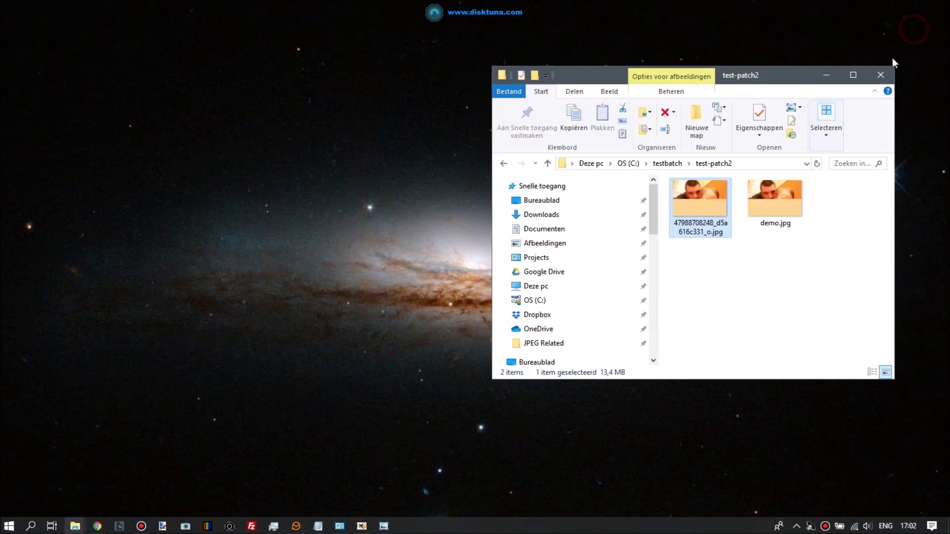
left_click(825, 75)
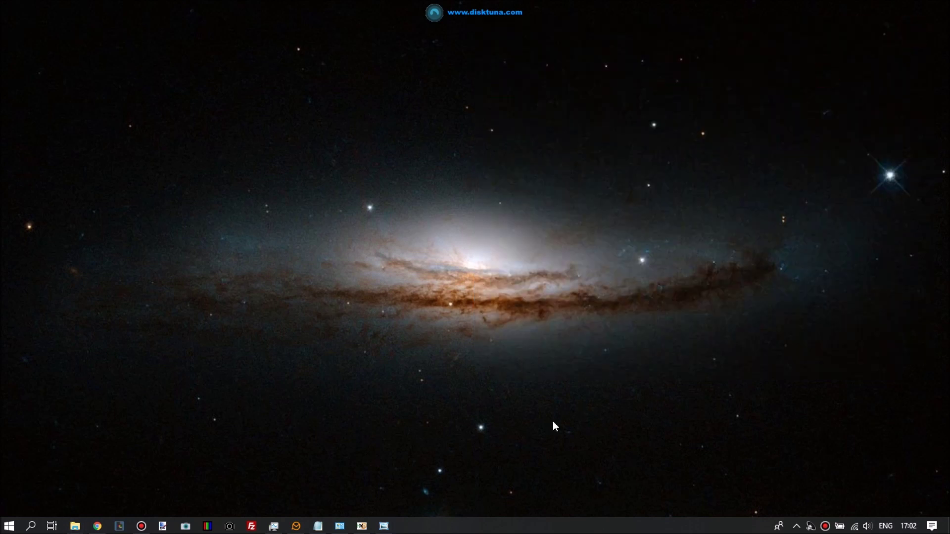
left_click(385, 529)
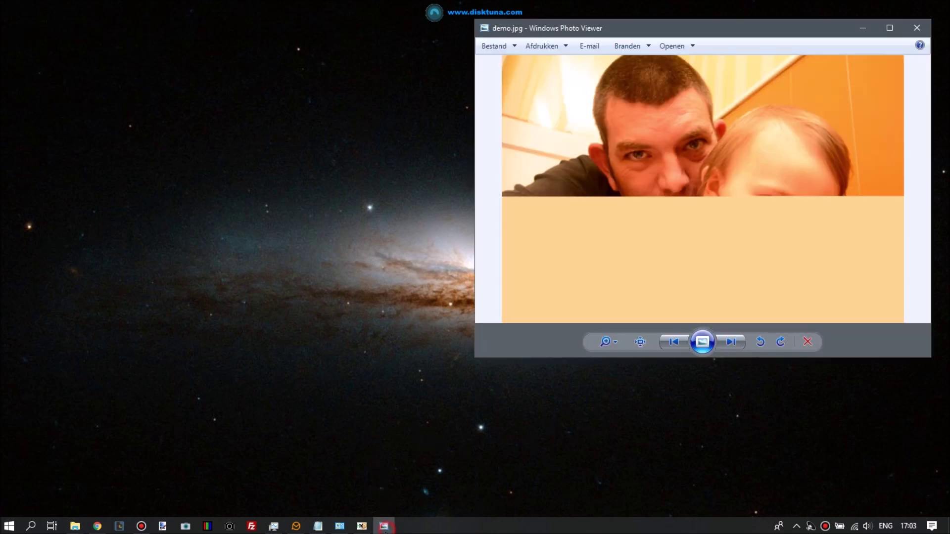
Arrange HxD beside the photo viewer and select byte 58 at offset 7027600
left_click(360, 527)
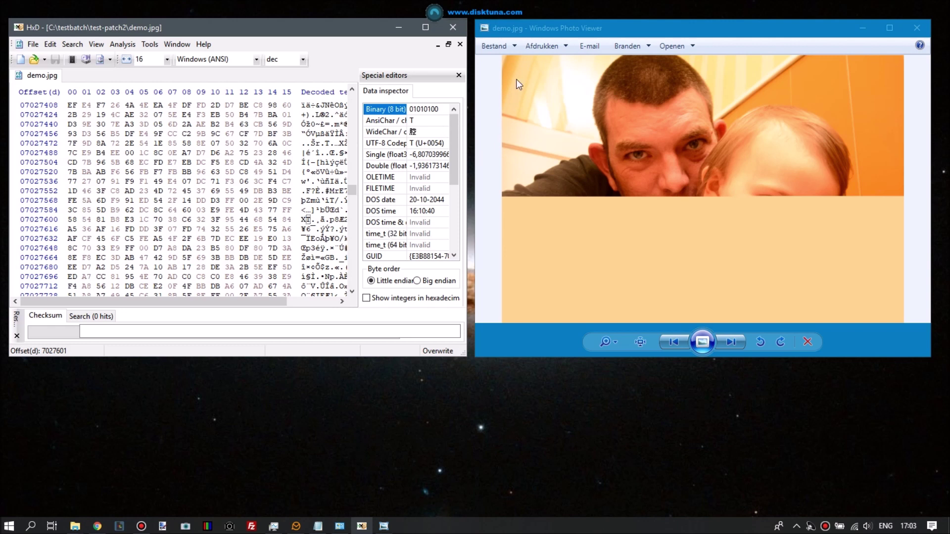
left_click(554, 28)
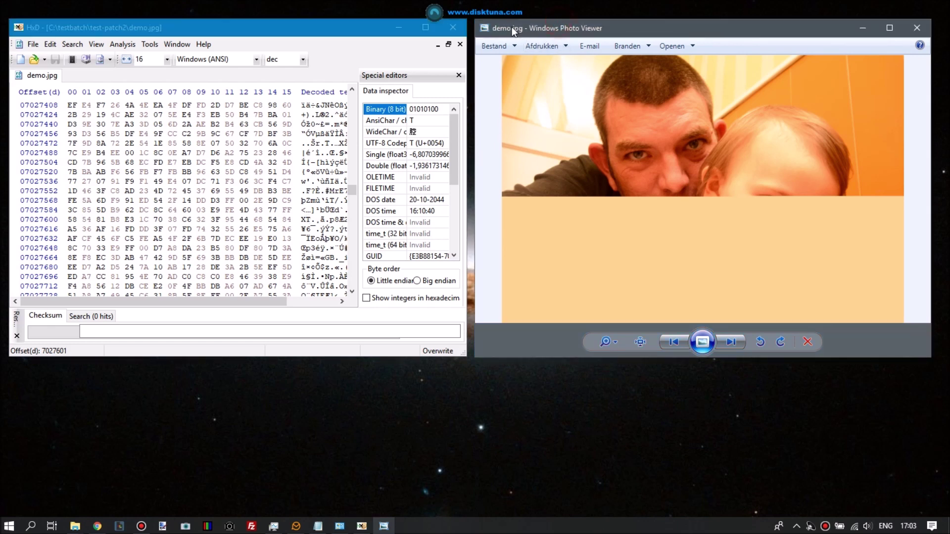
left_click(169, 24)
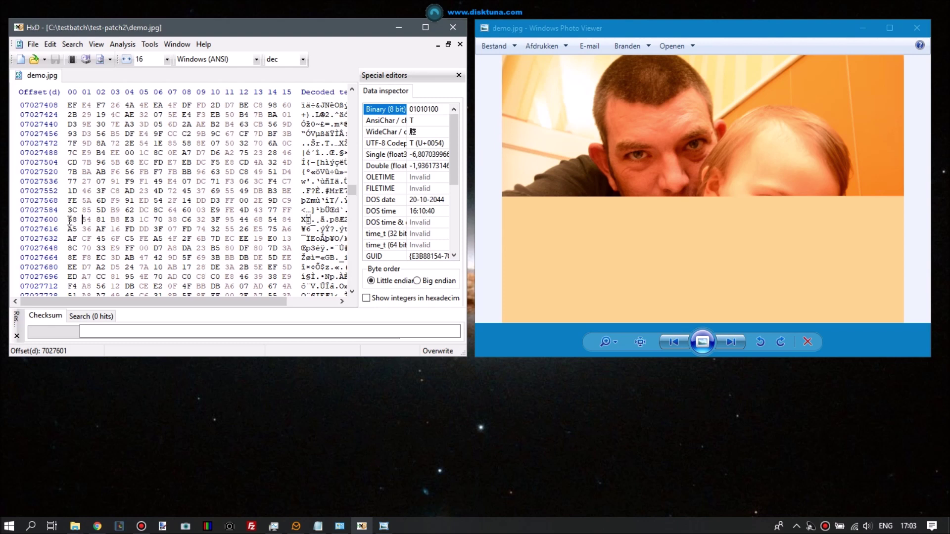
left_click_drag(70, 220, 75, 221)
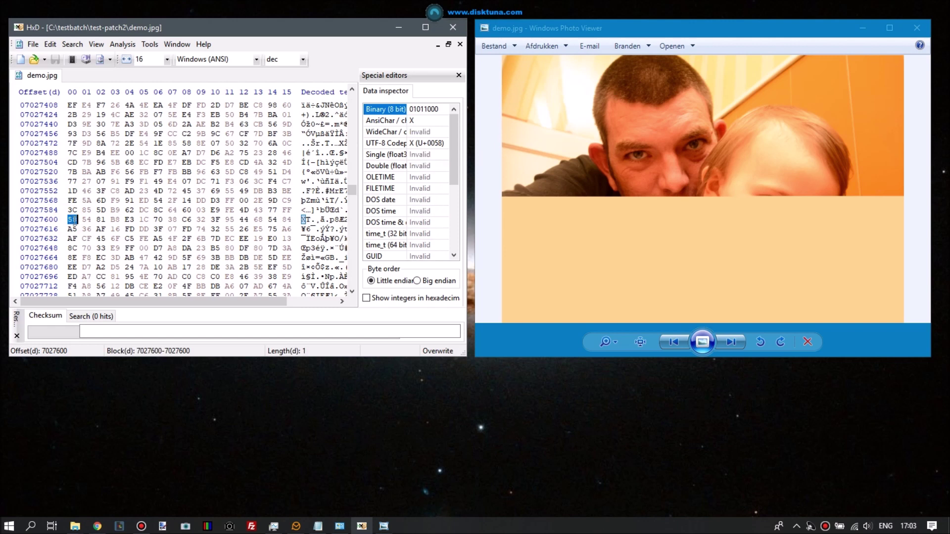
Overwrite the byte with 00, save demo.jpg, and launch JPEG-Repair Toolkit
type("00")
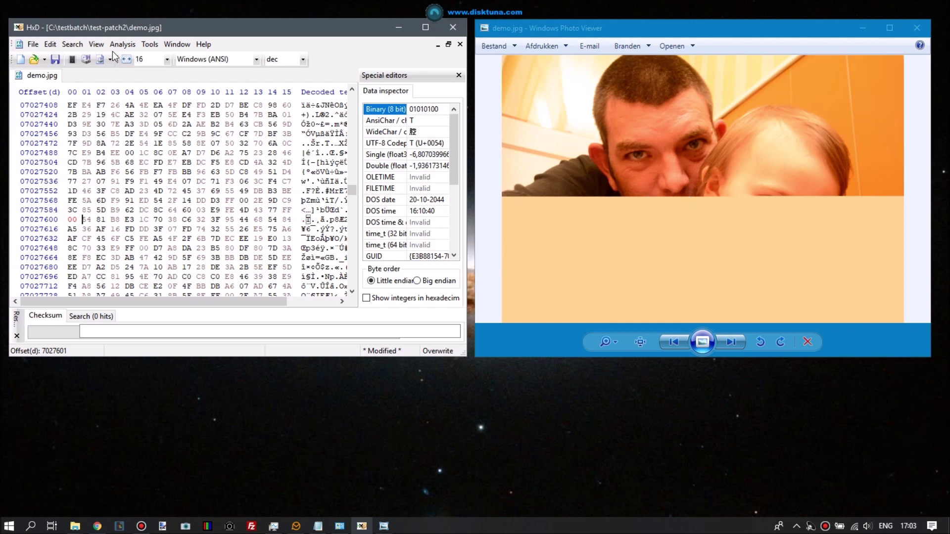
left_click(56, 61)
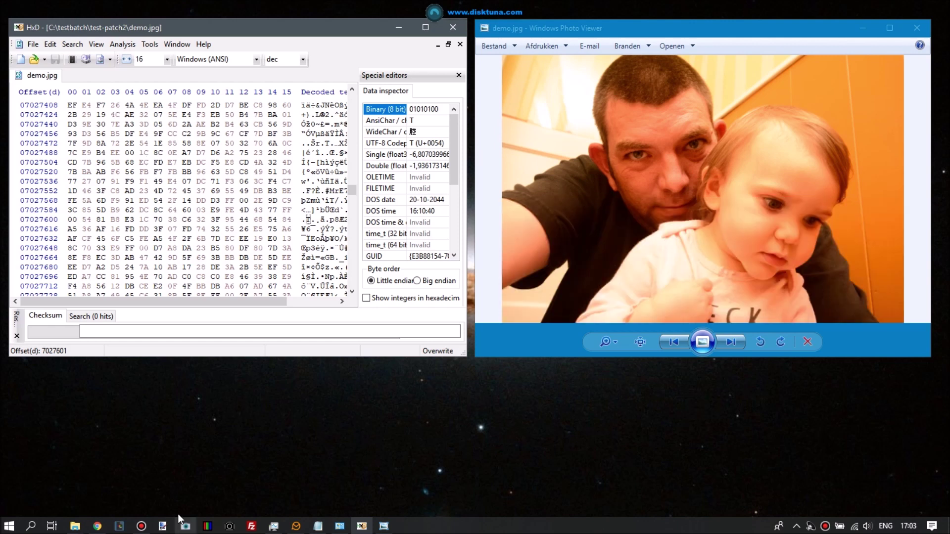
left_click(206, 528)
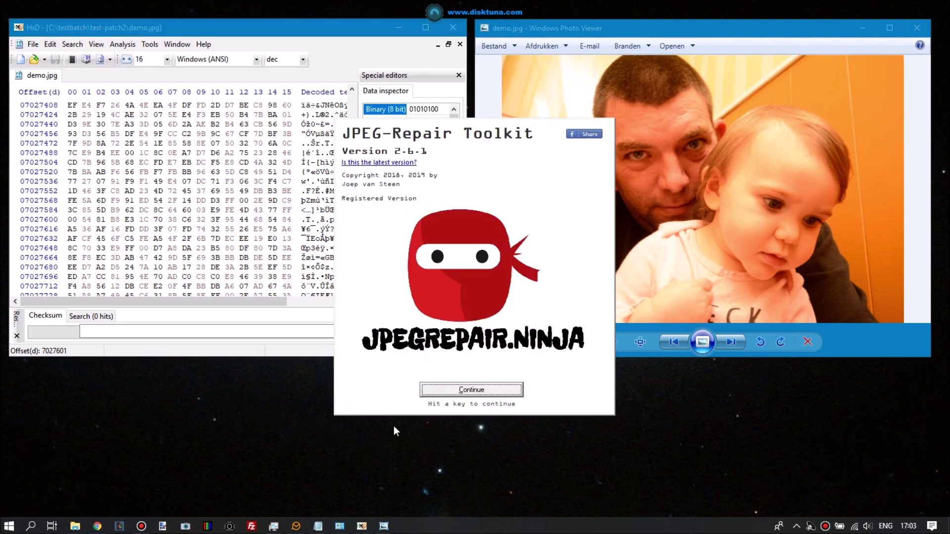
Select the Patch tool, then preview the corrupted selfie from test-patch2 and close it
left_click(430, 395)
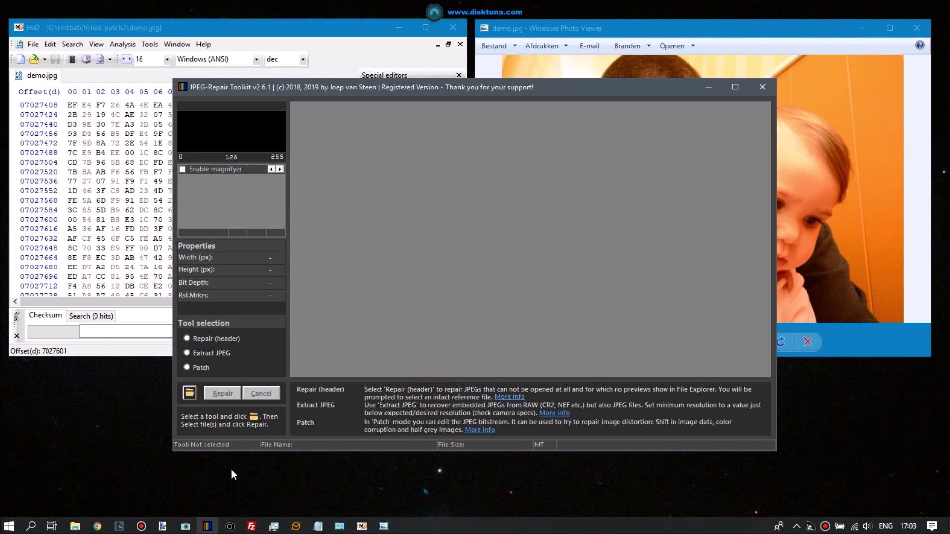
left_click(196, 366)
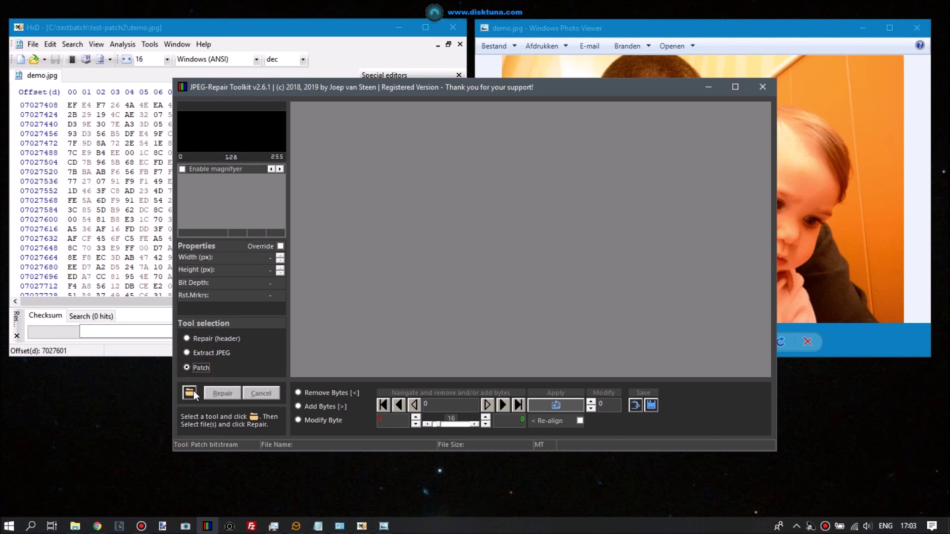
left_click(74, 526)
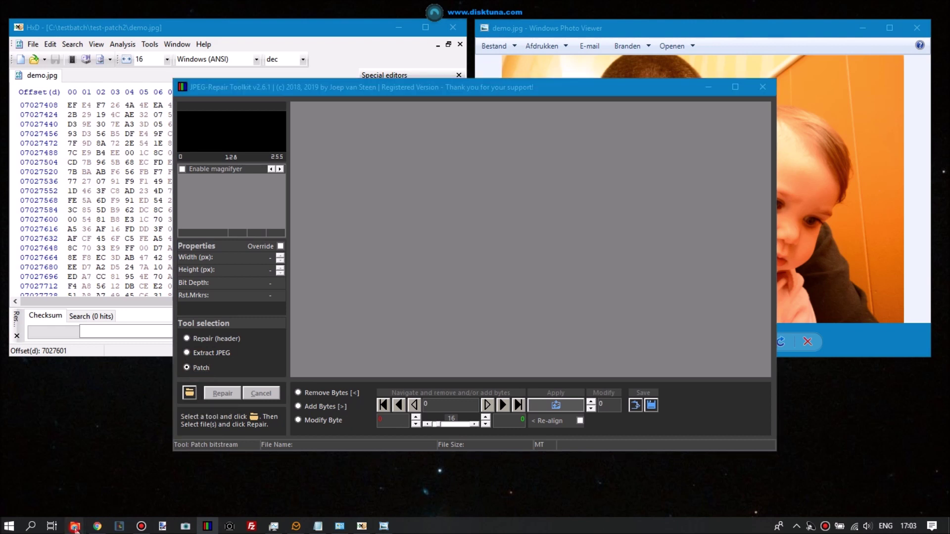
left_click(67, 505)
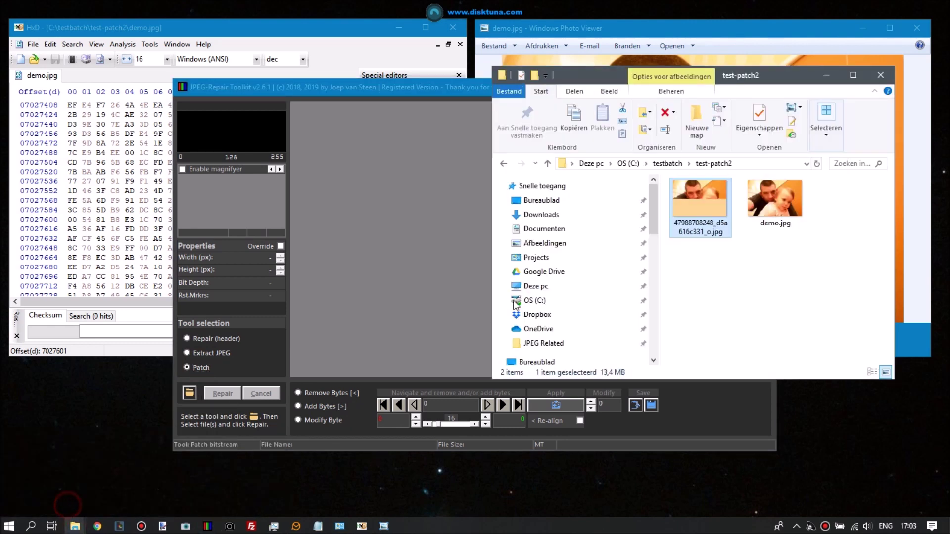
double_click(684, 214)
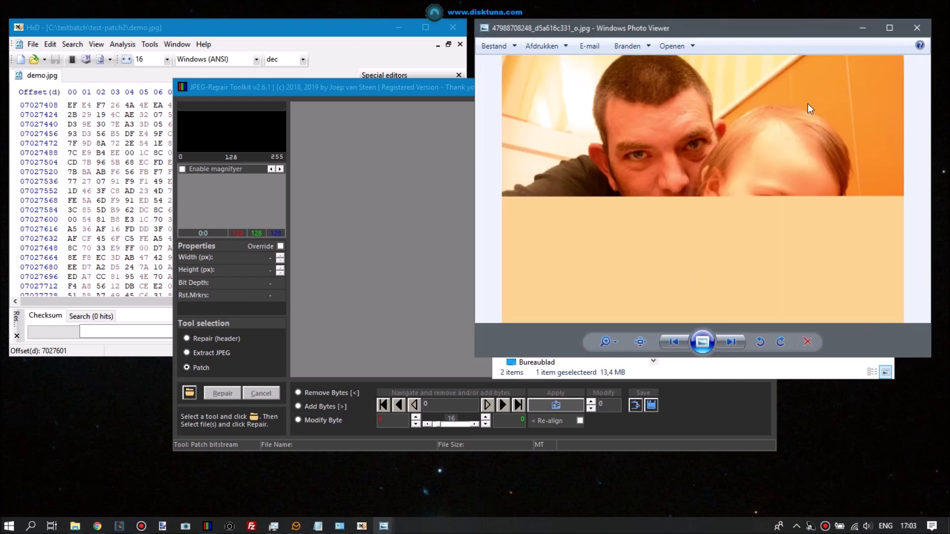
left_click(916, 28)
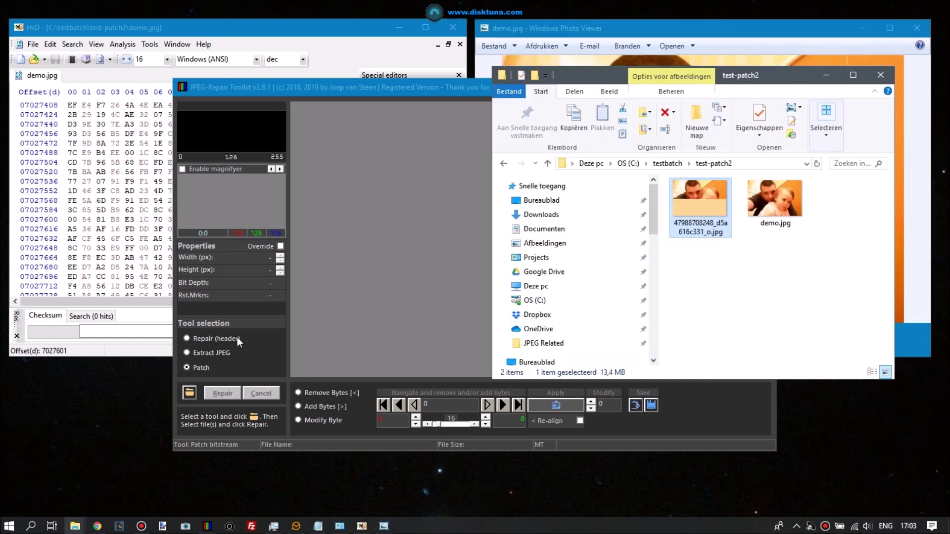
left_click(189, 394)
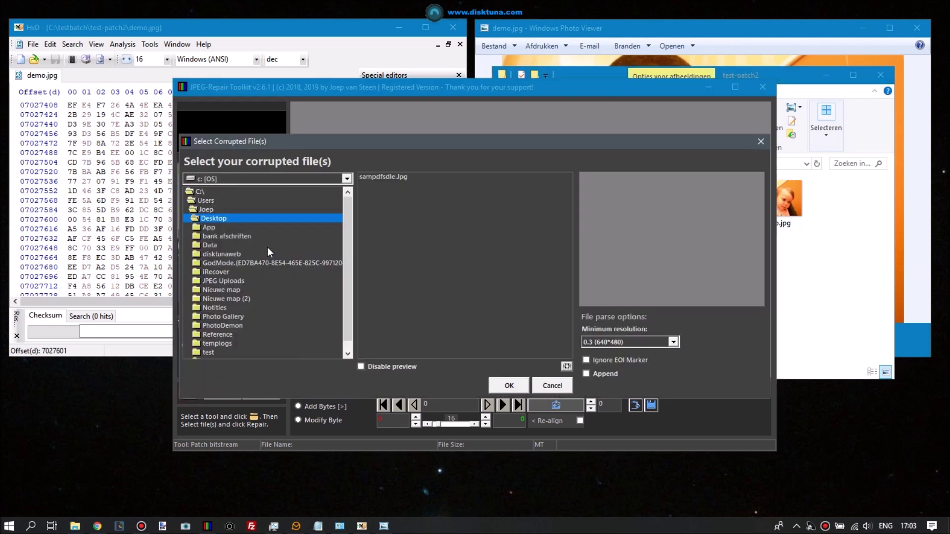
left_click(240, 191)
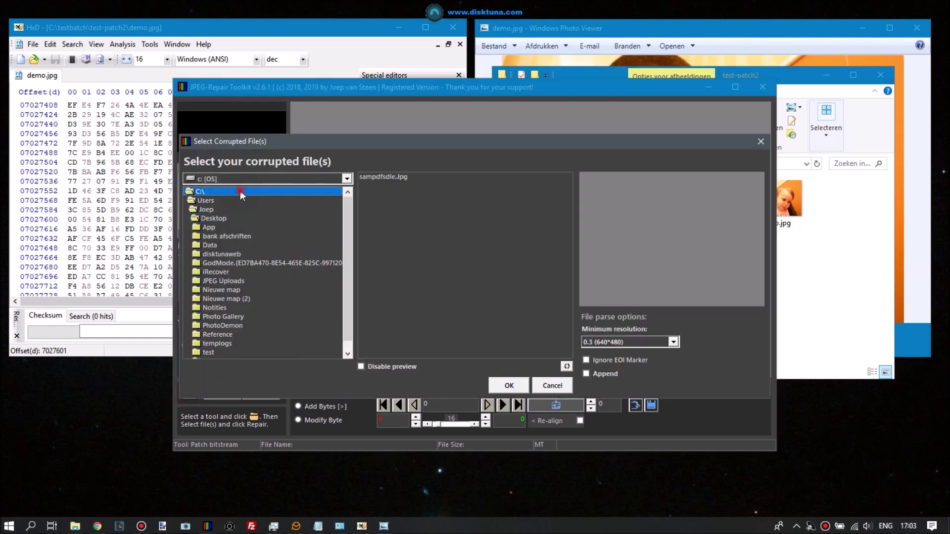
scroll(239, 247, "down", 5)
scroll(240, 263, "down", 5)
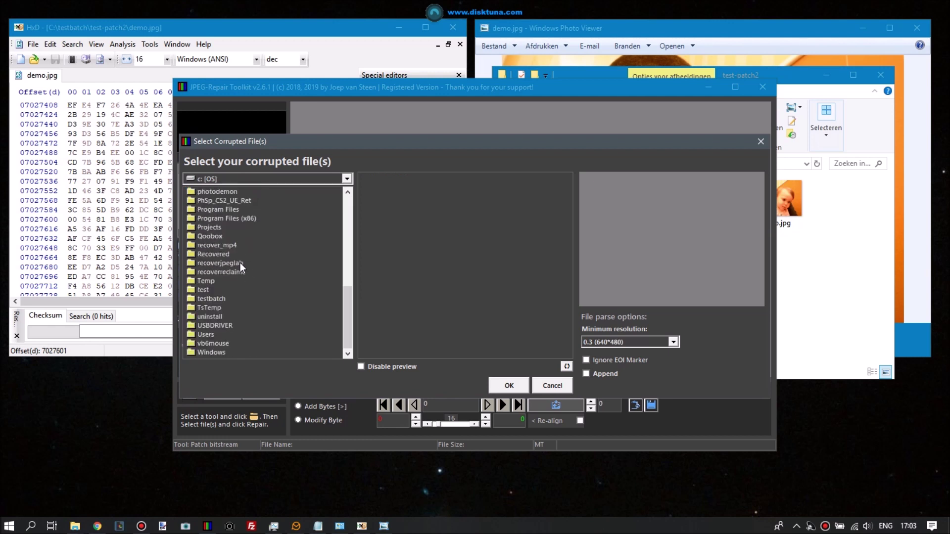
double_click(222, 299)
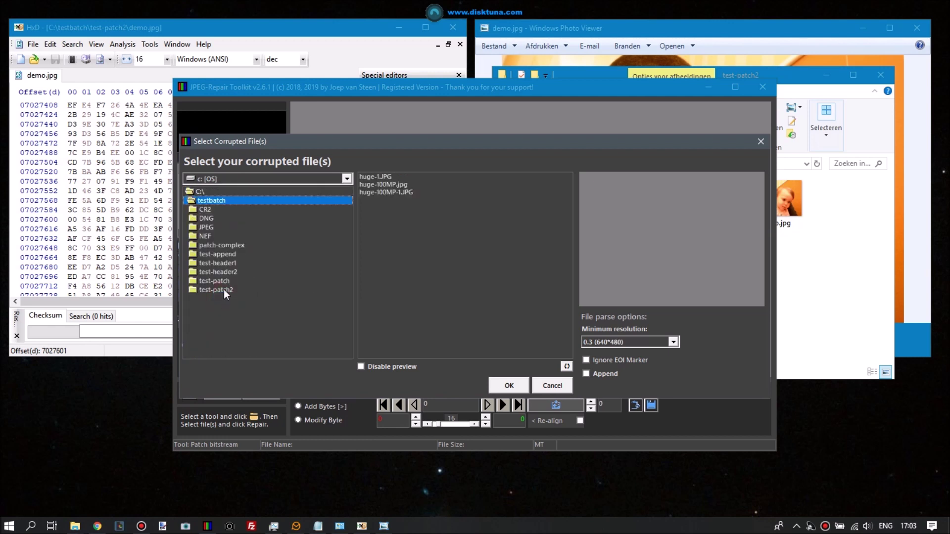
double_click(224, 289)
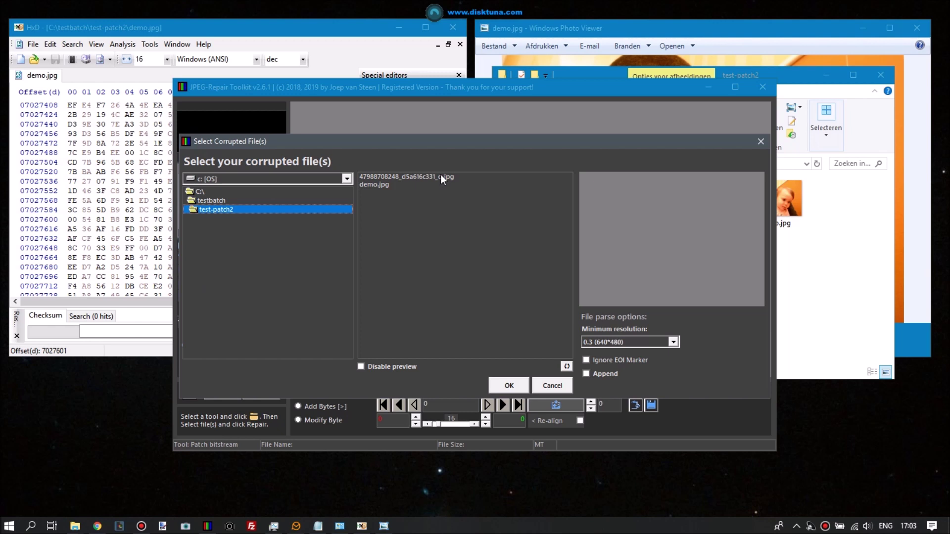
mouse_move(440, 175)
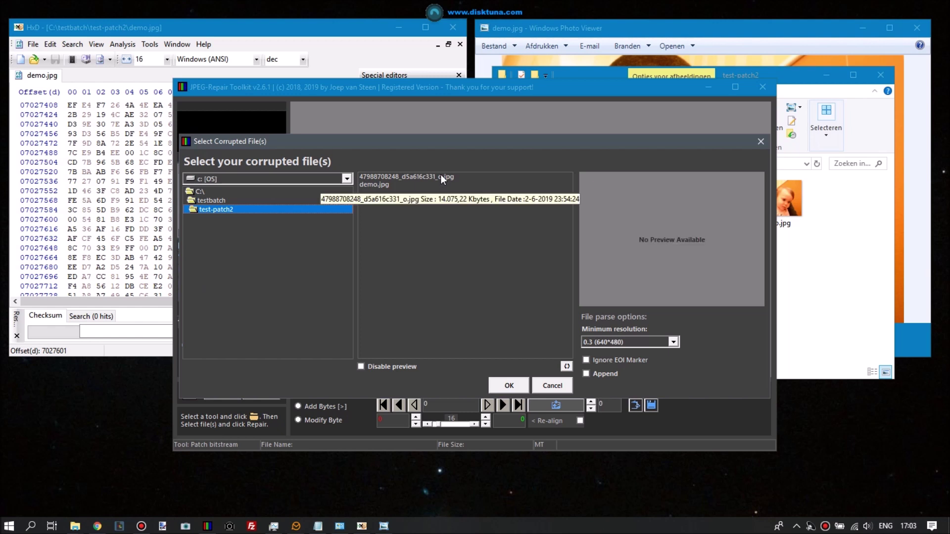
left_click(442, 177)
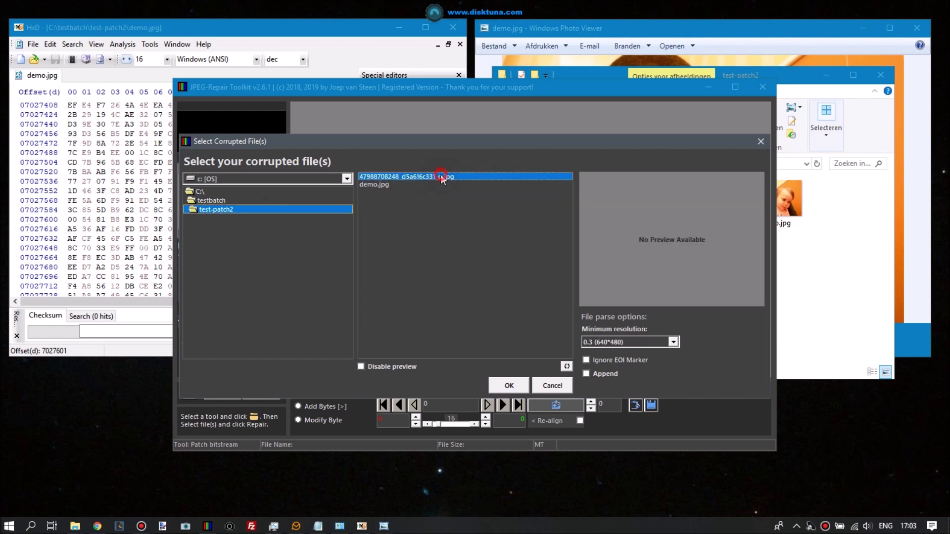
left_click(515, 384)
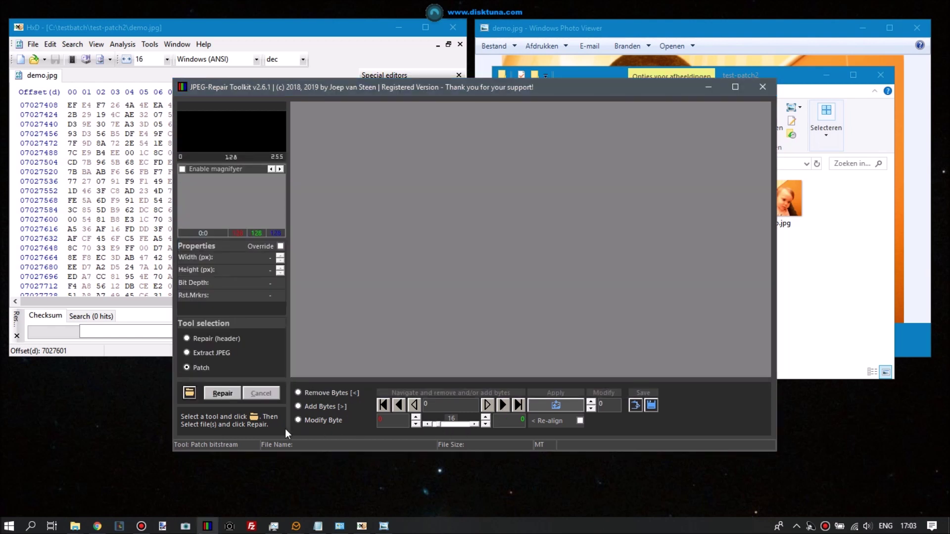
Run the Patch repair, acknowledge the invalid-markers warning, and shift the window left
left_click(224, 392)
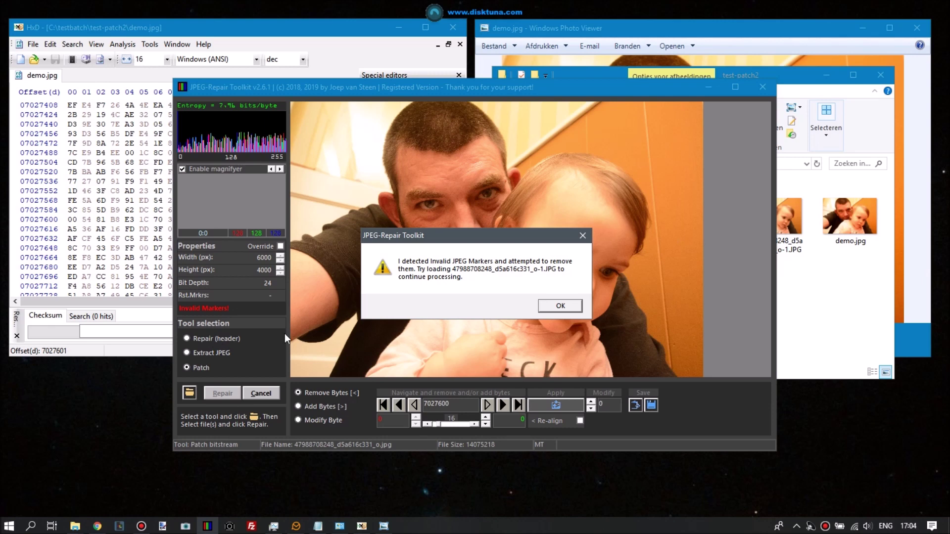
left_click(559, 306)
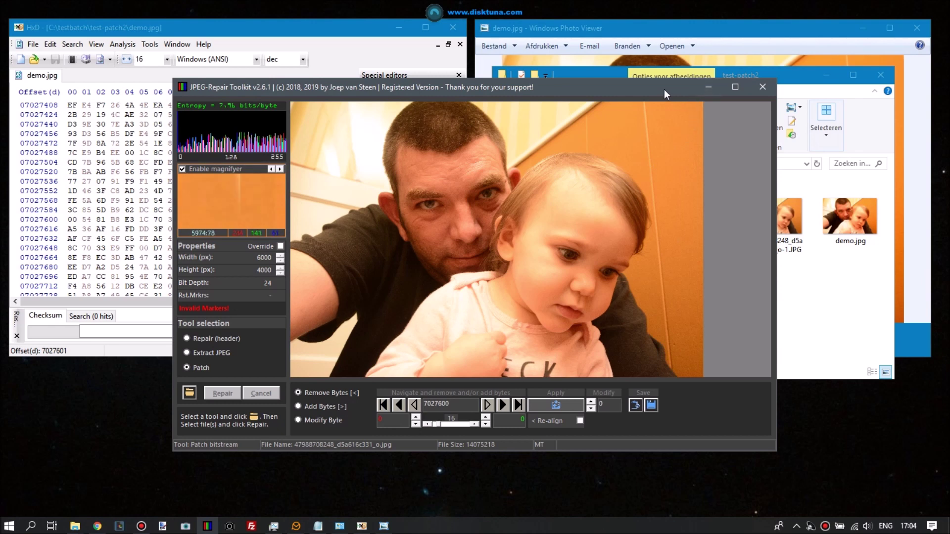
left_click_drag(660, 89, 496, 77)
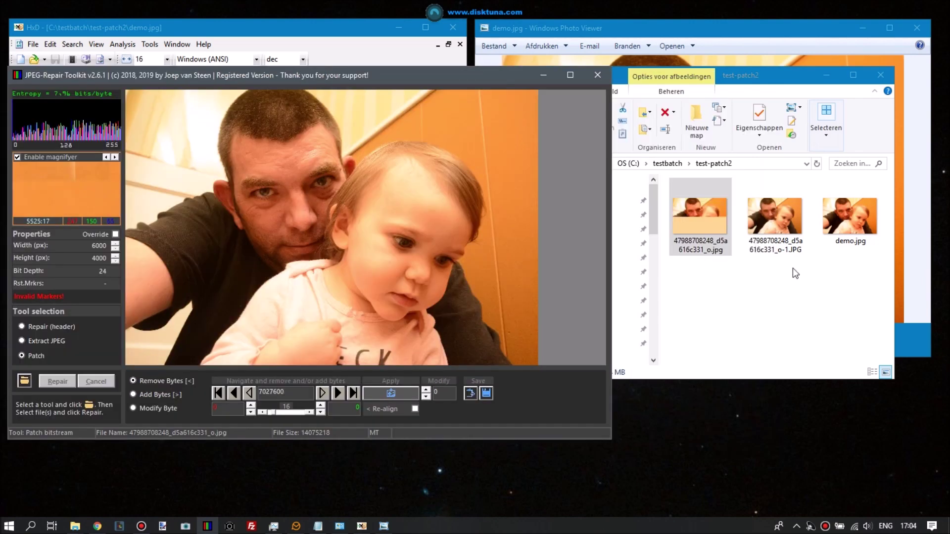
double_click(771, 225)
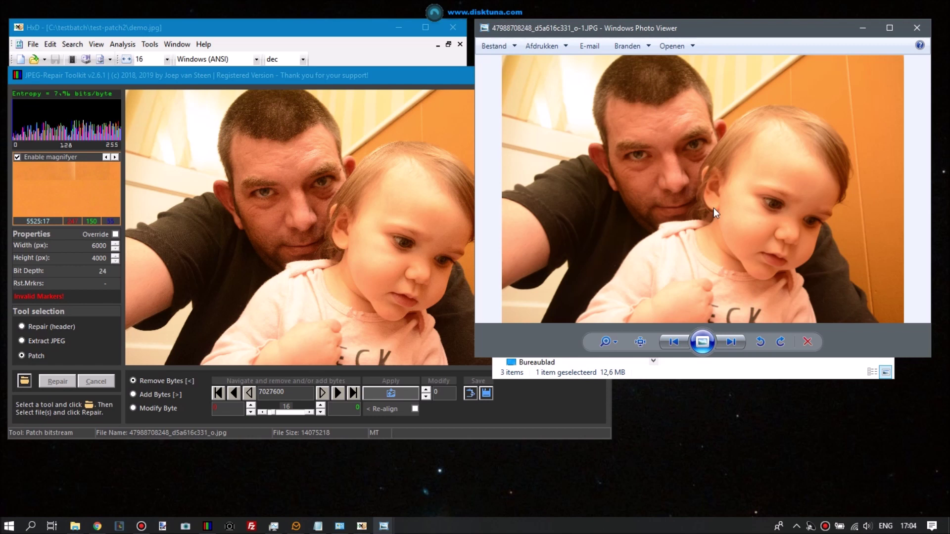
left_click(914, 30)
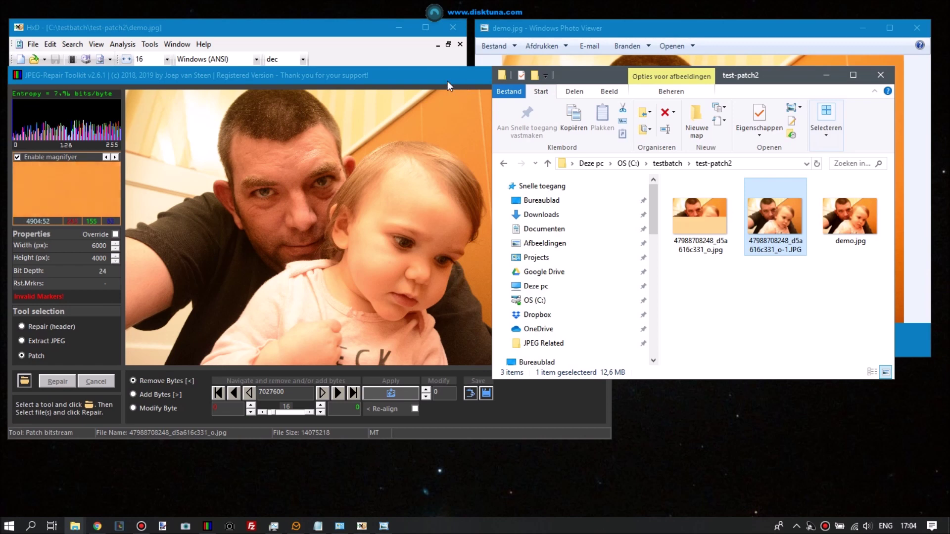
left_click(448, 81)
Maximize the toolkit to view the repaired selfie full-screen, then minimize it
double_click(448, 81)
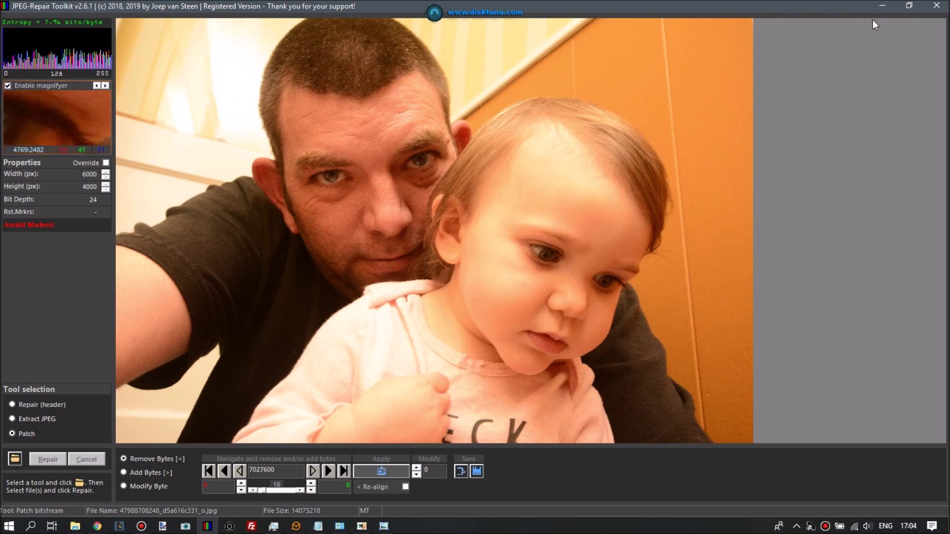
left_click(881, 8)
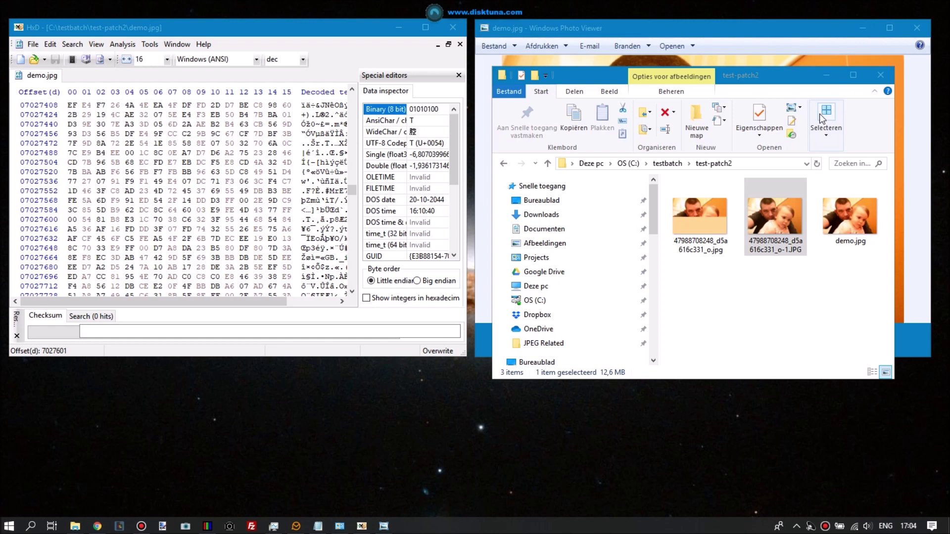